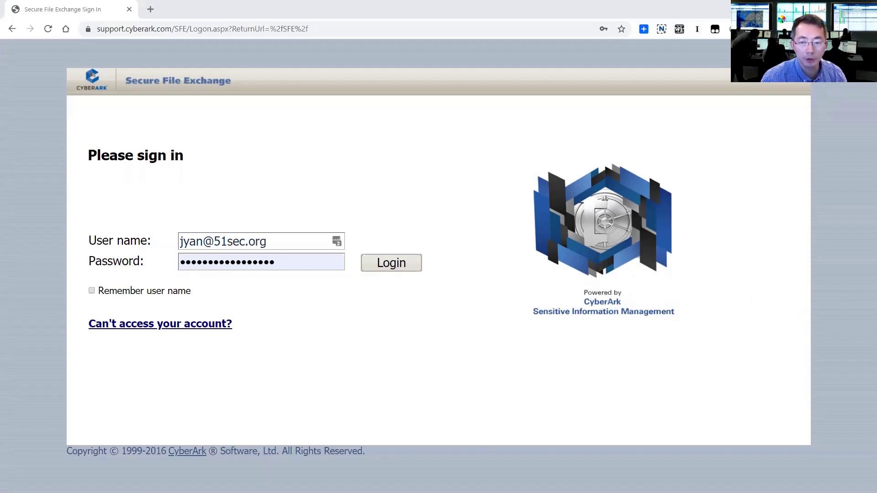
# - Switch to the Win7 VM showing the PVWA 10.8.0 logon page
pyautogui.hotkey('alt', 'Tab')
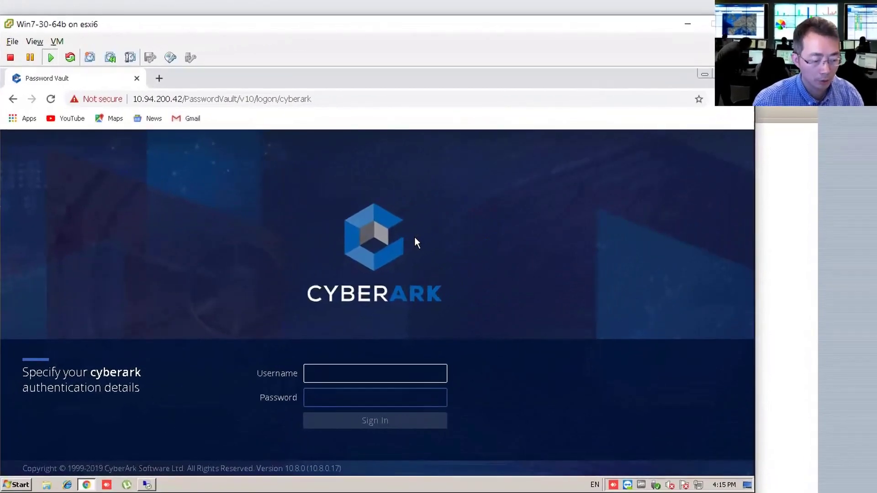
# - Sign in as the administrator and check System Health showing PVWA 10.8.0.1 connected
pyautogui.write('admi')
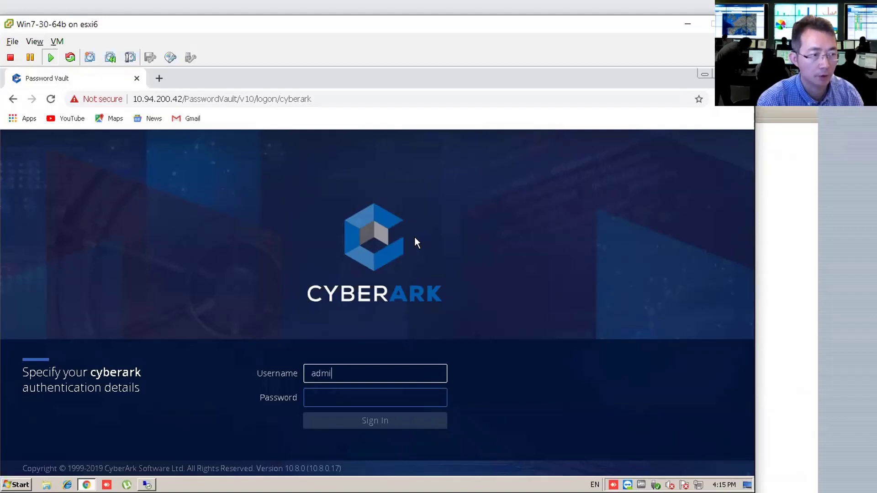
pyautogui.write('n3')
pyautogui.press('Tab')
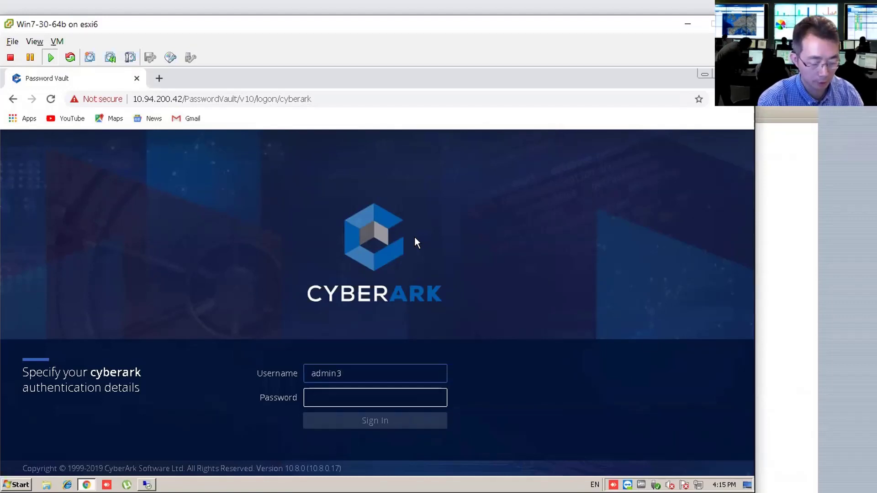
pyautogui.write('*******')
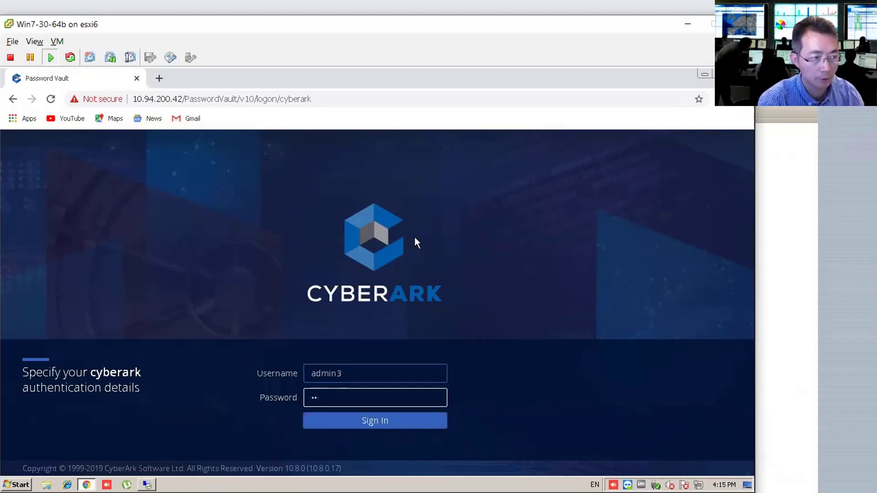
pyautogui.press('BackSpace')
pyautogui.press('BackSpace')
pyautogui.write('**********')
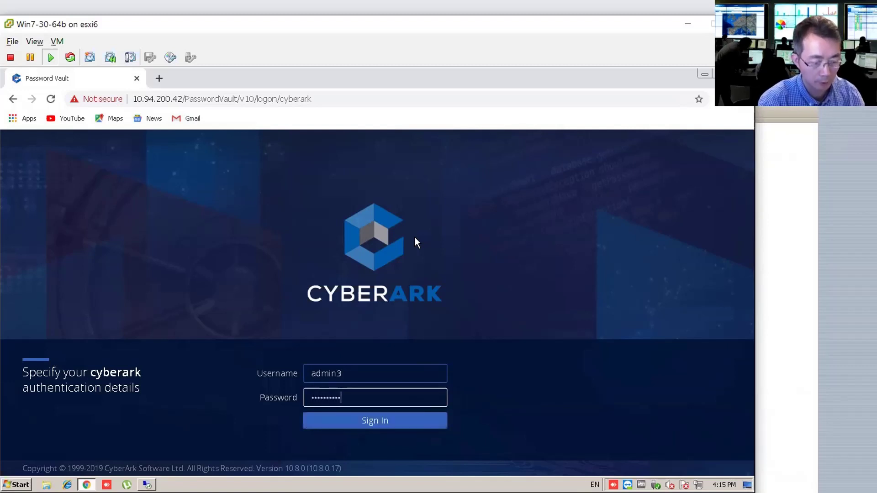
pyautogui.write('*')
pyautogui.press('Return')
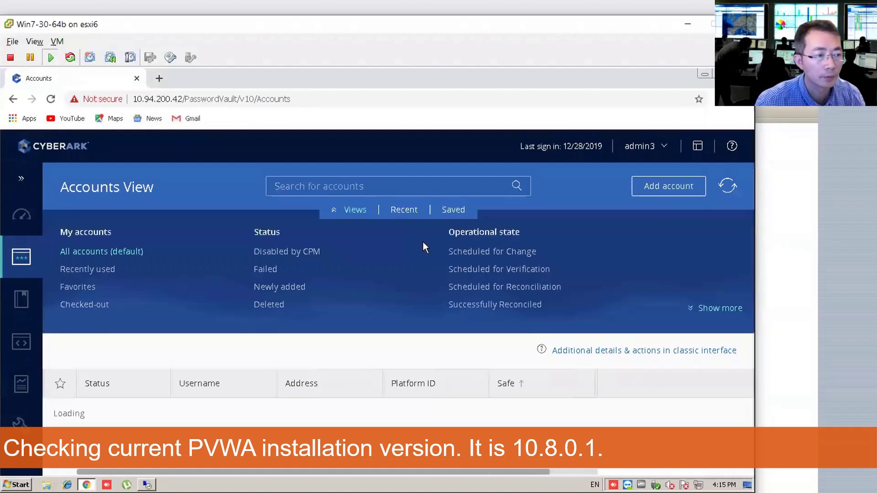
pyautogui.click(22, 215)
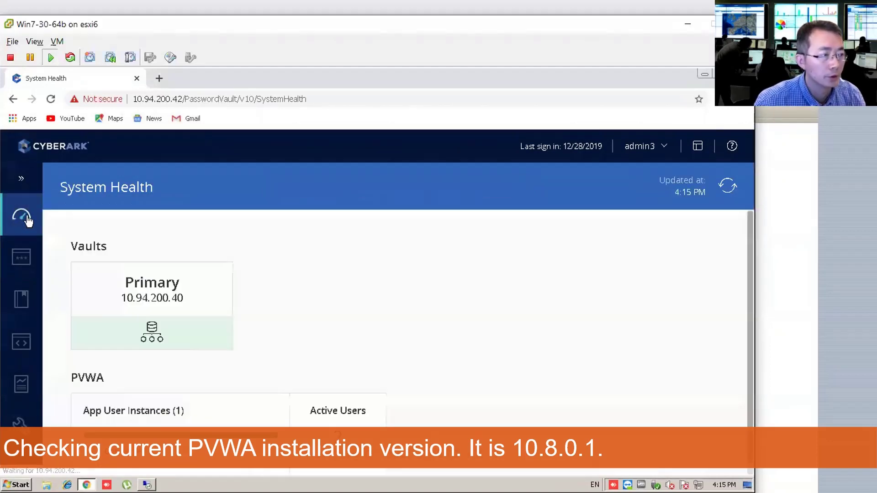
pyautogui.click(163, 394)
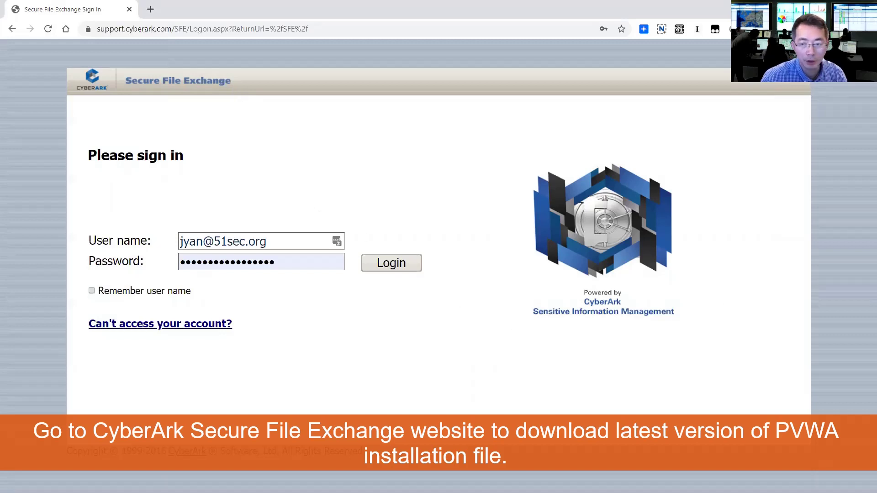
# - Sign in to Secure File Exchange and expand the CyberArk PAS Archive and Solution workspaces
pyautogui.press('Return')
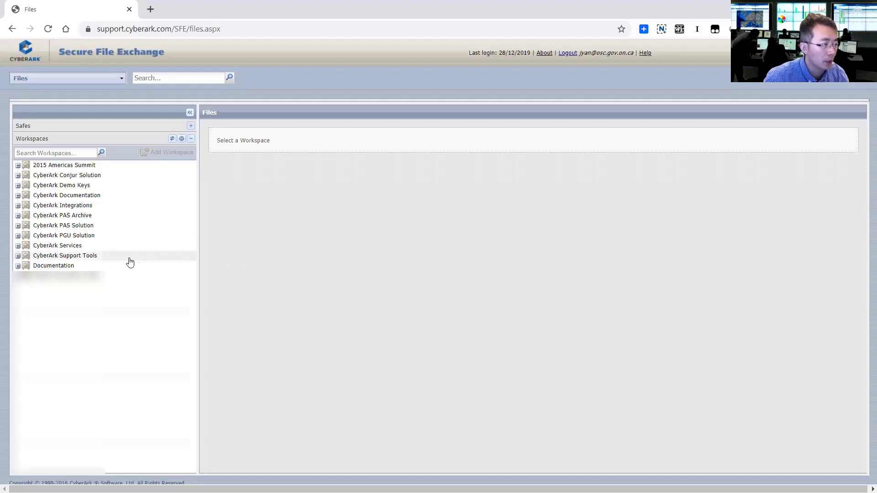
pyautogui.click(18, 216)
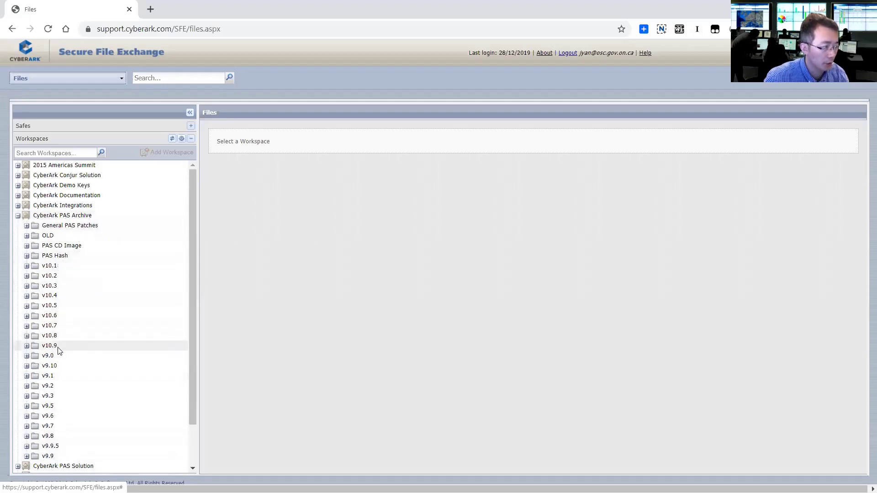
pyautogui.click(18, 466)
pyautogui.scroll(-1, 130, 411)
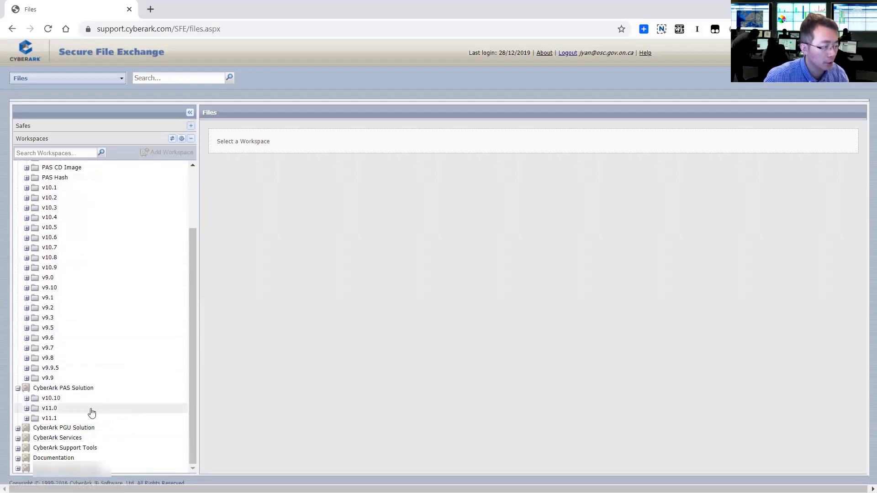
pyautogui.scroll(1, 90, 411)
pyautogui.scroll(-1, 90, 411)
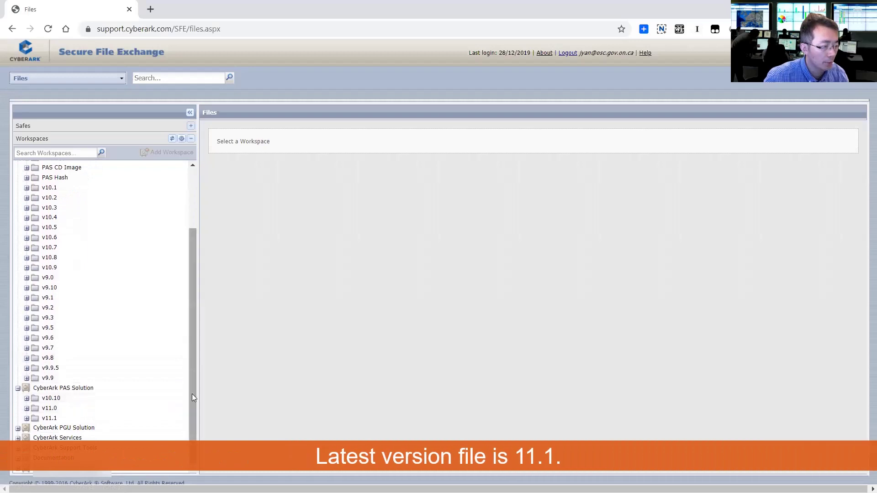
pyautogui.scroll(1, 89, 414)
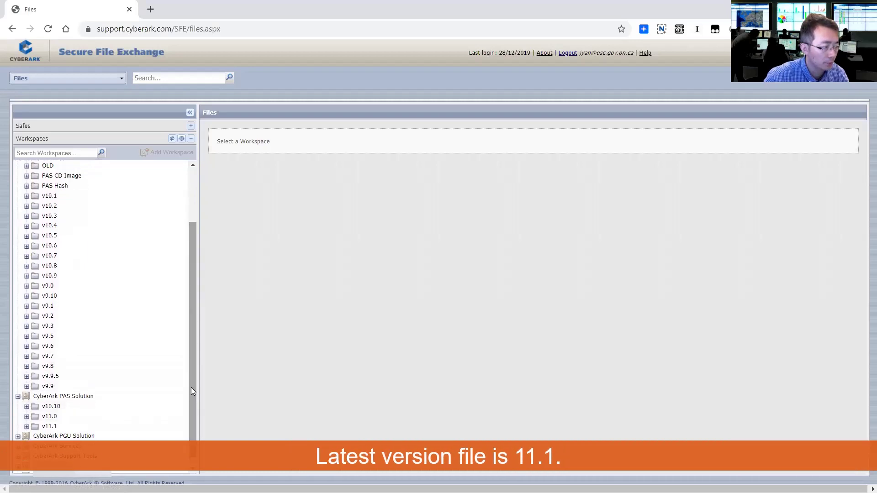
# - Browse v11.1 > Archive > CorePAS to list Password Vault Web Access-Rls-v11.1.zip
pyautogui.click(27, 427)
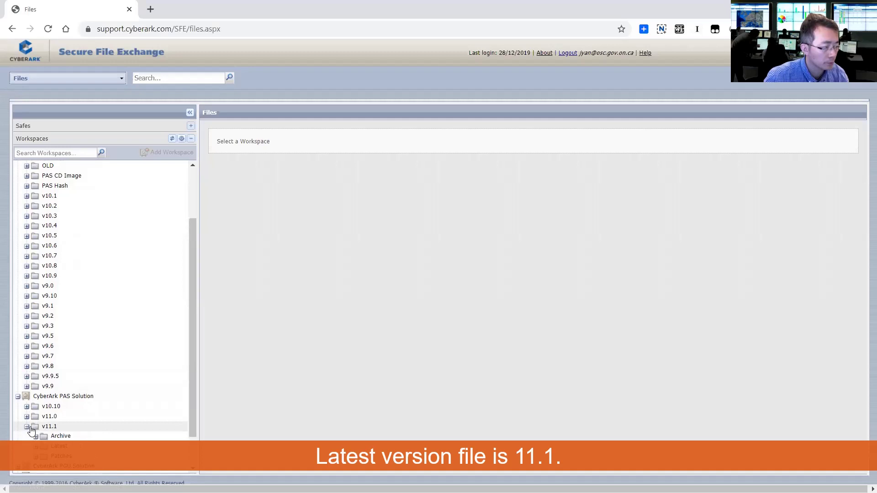
pyautogui.click(71, 438)
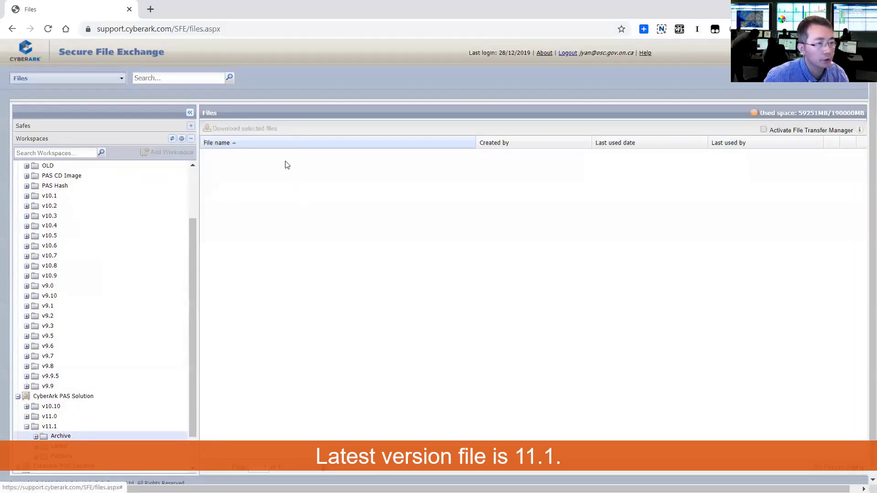
pyautogui.click(36, 437)
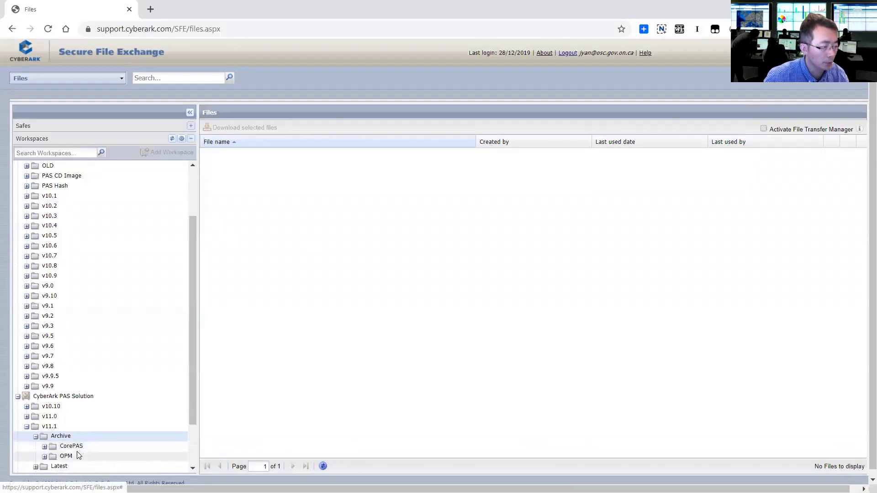
pyautogui.click(72, 447)
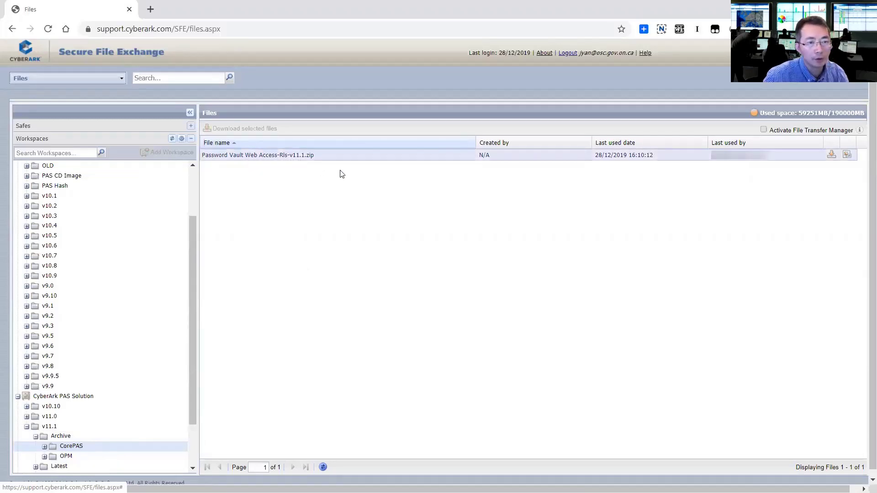
# - Get the 356 MB PVWA v11.1 zip saved to D:\temp, skipping the re-download
pyautogui.click(831, 157)
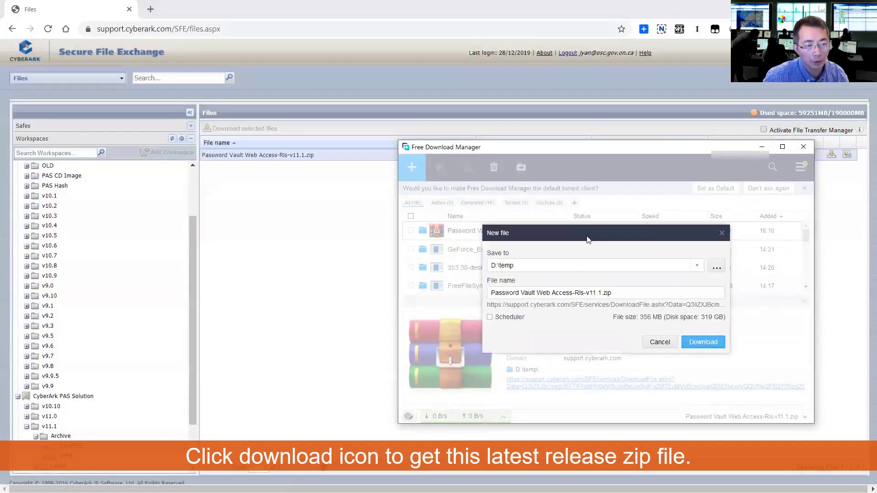
pyautogui.click(659, 342)
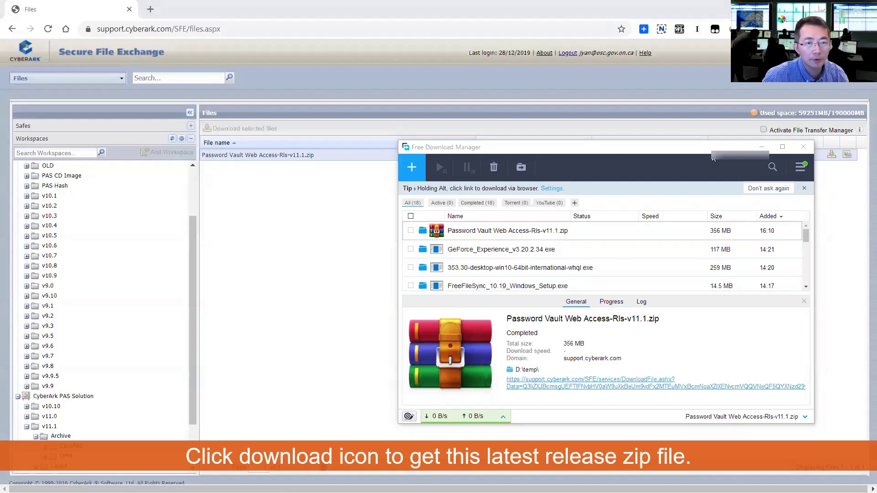
pyautogui.click(761, 147)
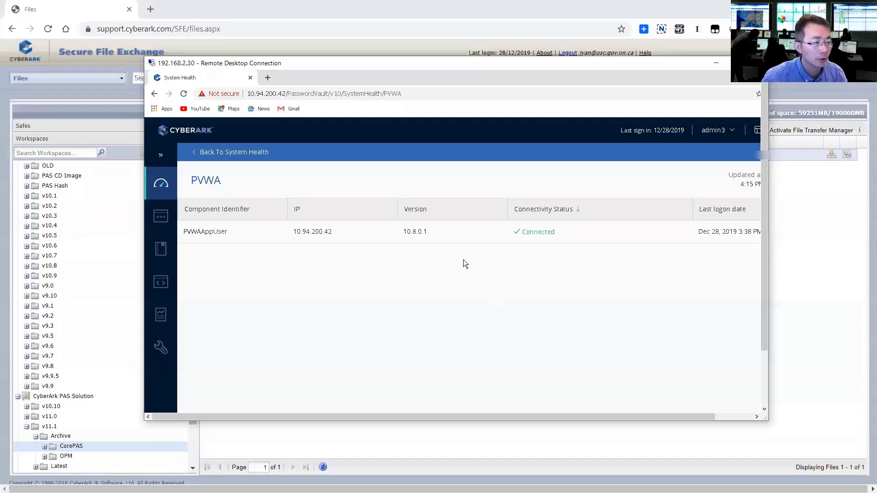
# - Maximize the RDP session to the PVWA server and paste the v11.1 zip onto its desktop
pyautogui.click(736, 63)
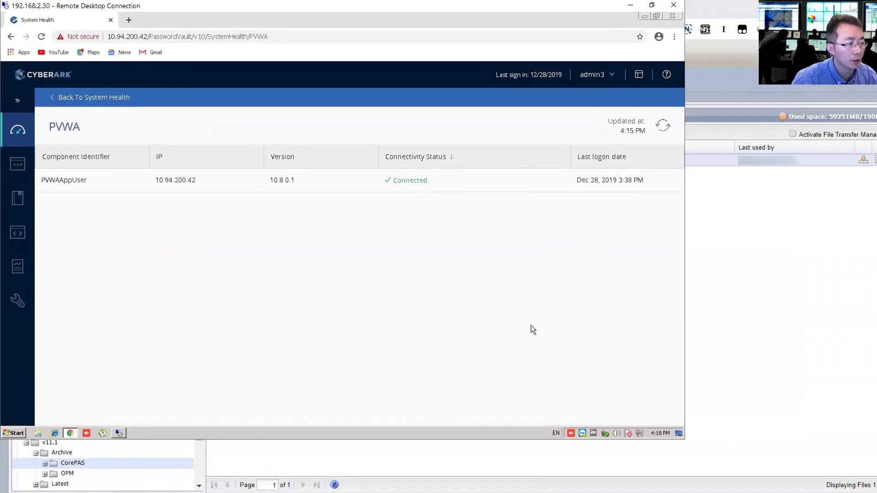
pyautogui.click(120, 433)
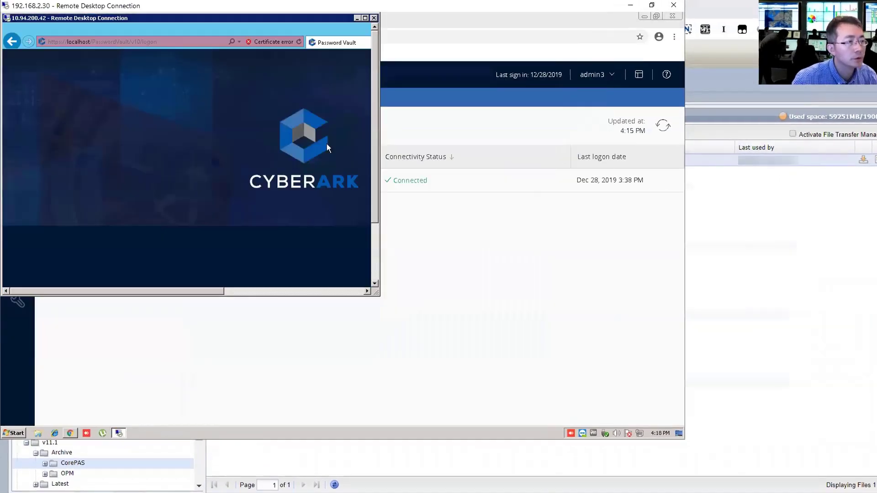
pyautogui.doubleClick(367, 19)
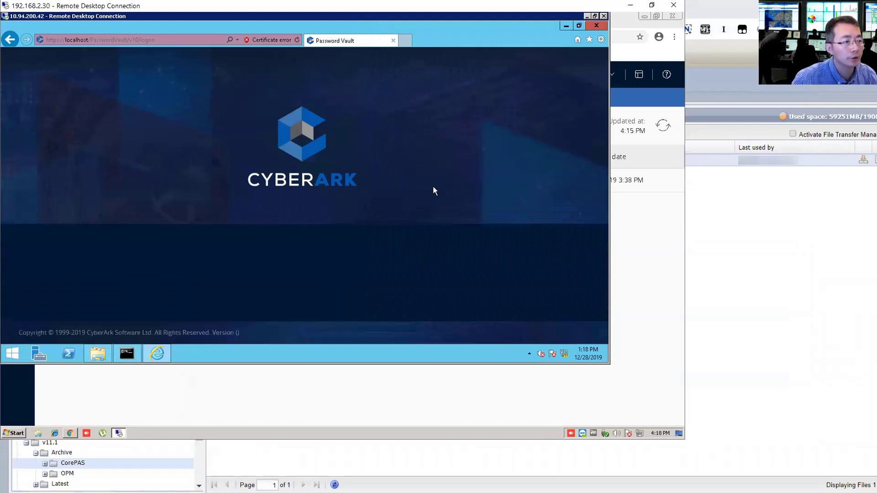
pyautogui.click(564, 27)
pyautogui.rightClick(132, 87)
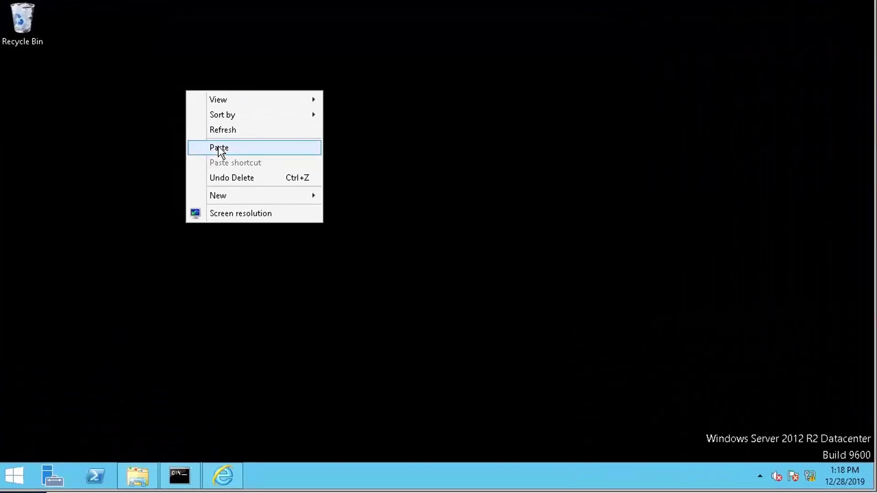
pyautogui.click(169, 128)
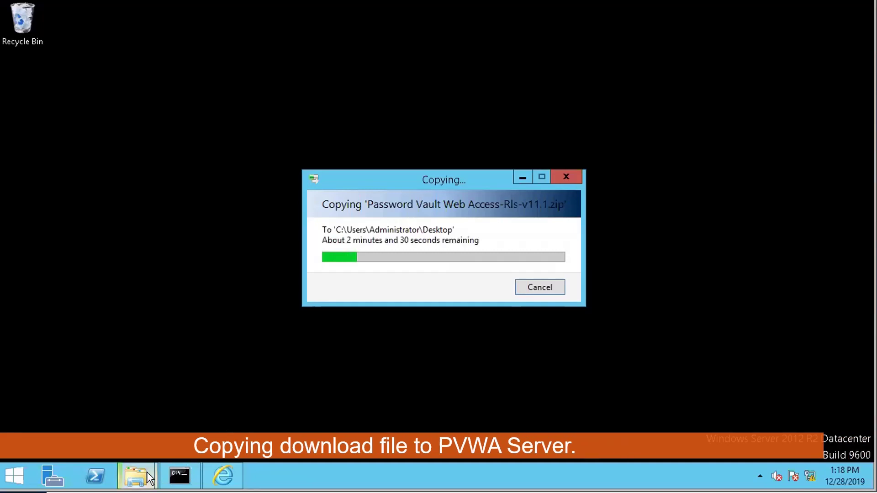
# - Drag web.config from C:\inetpub\wwwroot\PasswordVault to the desktop as a backup beside the zip
pyautogui.moveTo(136, 475)
pyautogui.click(128, 429)
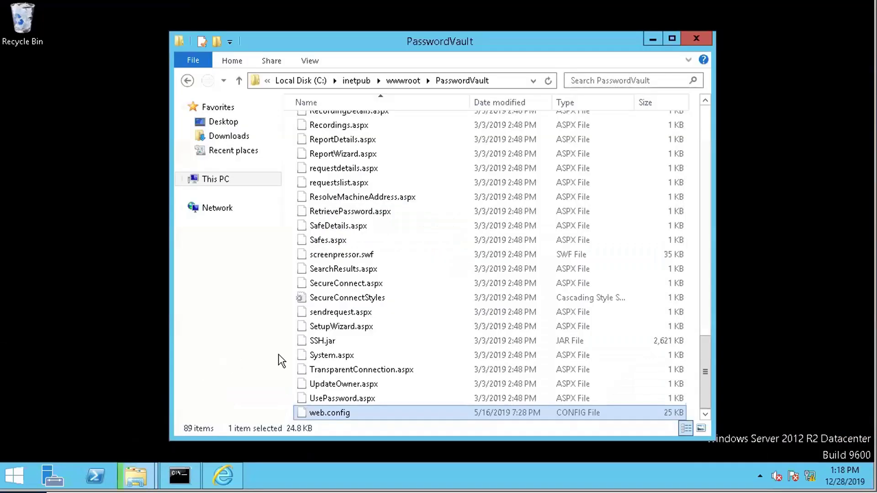
pyautogui.click(501, 83)
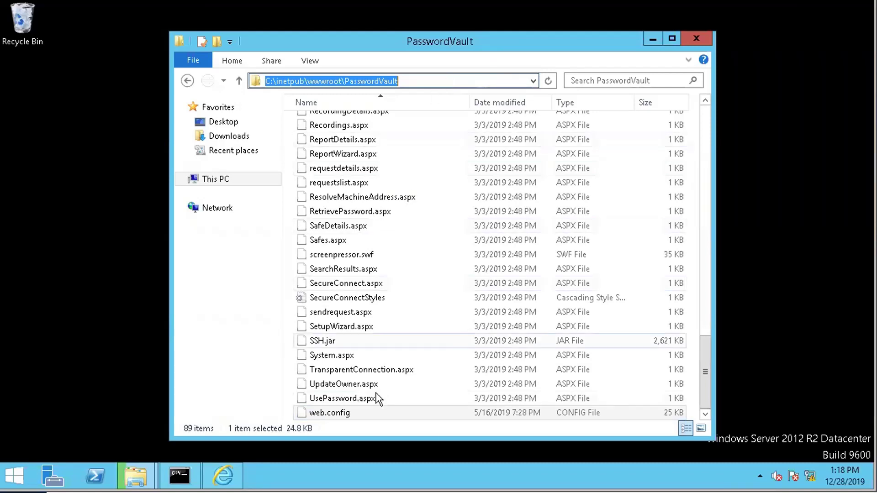
pyautogui.click(372, 416)
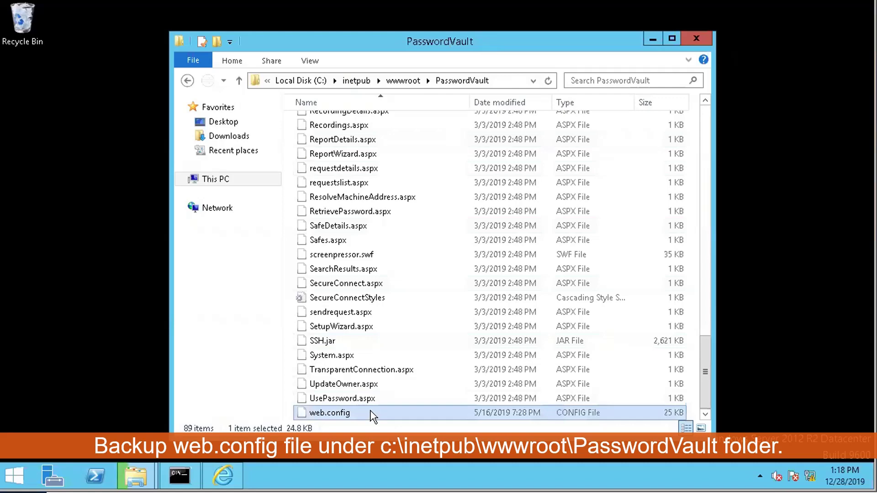
pyautogui.rightClick(372, 416)
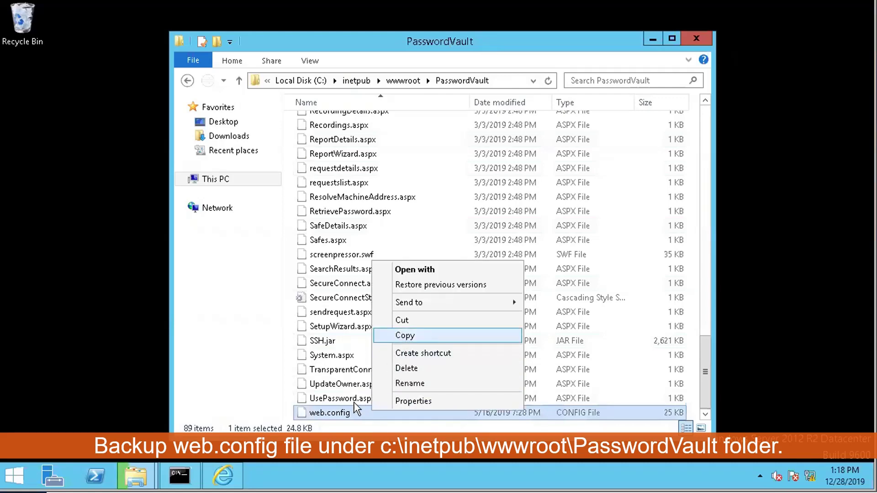
pyautogui.moveTo(329, 412); pyautogui.dragTo(111, 248)
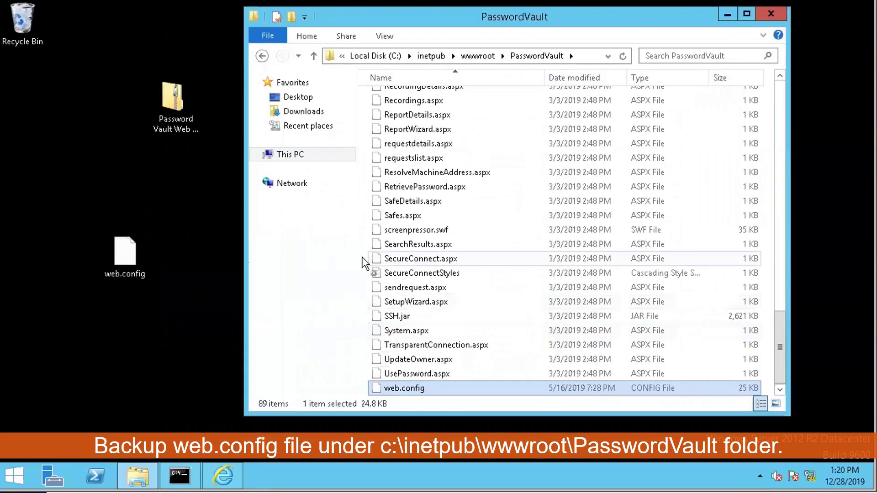
pyautogui.click(133, 257)
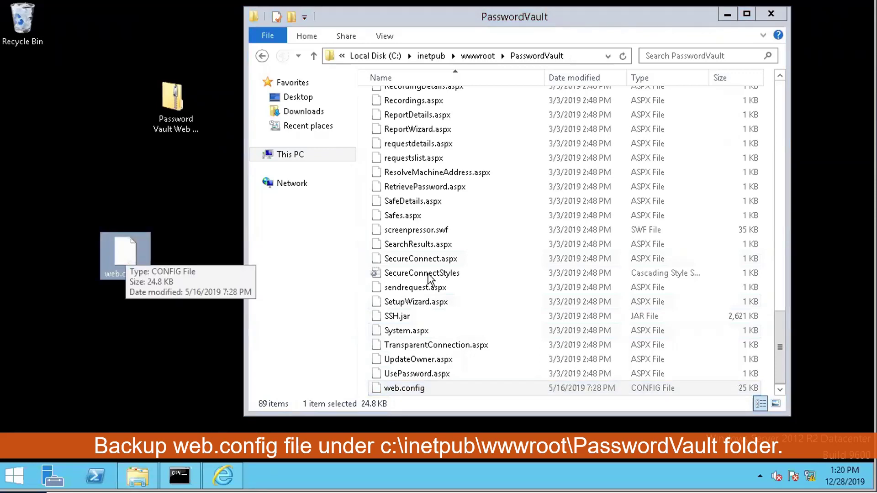
pyautogui.click(418, 386)
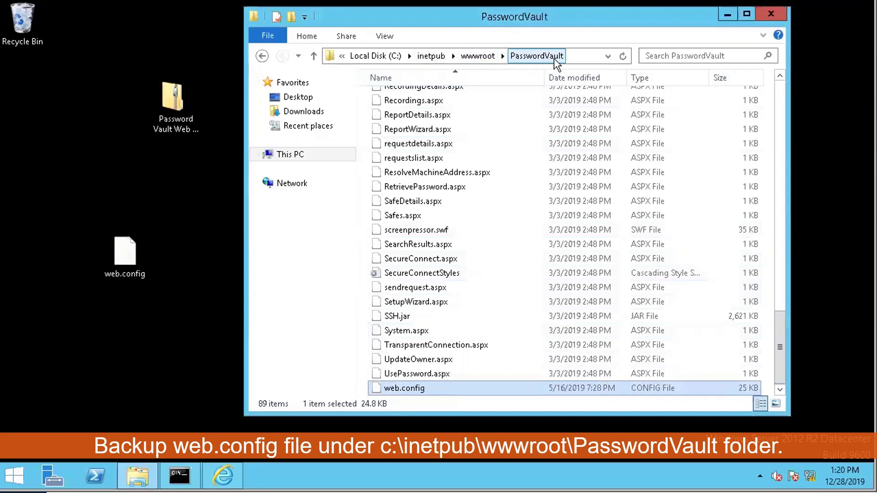
pyautogui.click(121, 260)
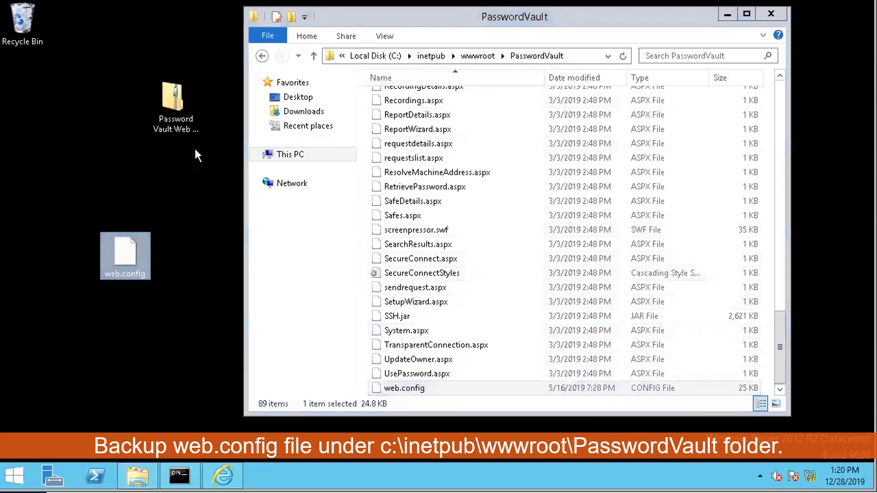
pyautogui.click(177, 101)
# - Extract the v11.1 zip into the default Password Vault Web Access-Rls-v11.1 desktop folder
pyautogui.rightClick(177, 101)
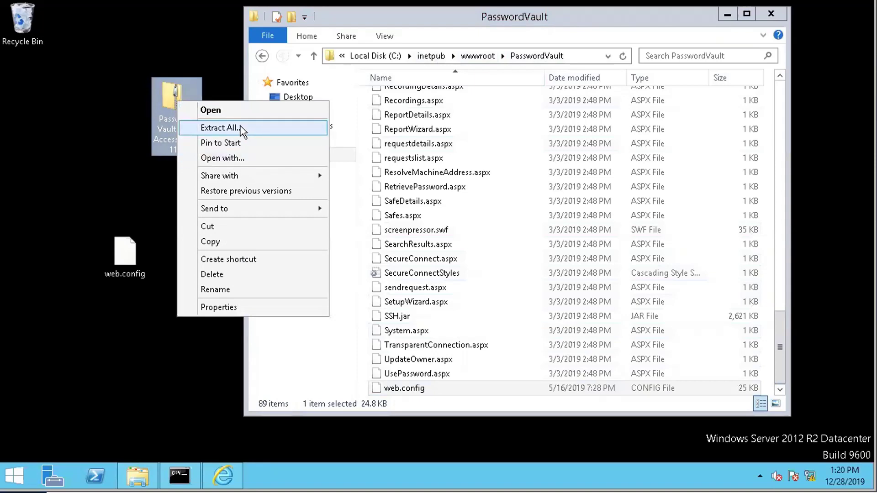
pyautogui.click(218, 128)
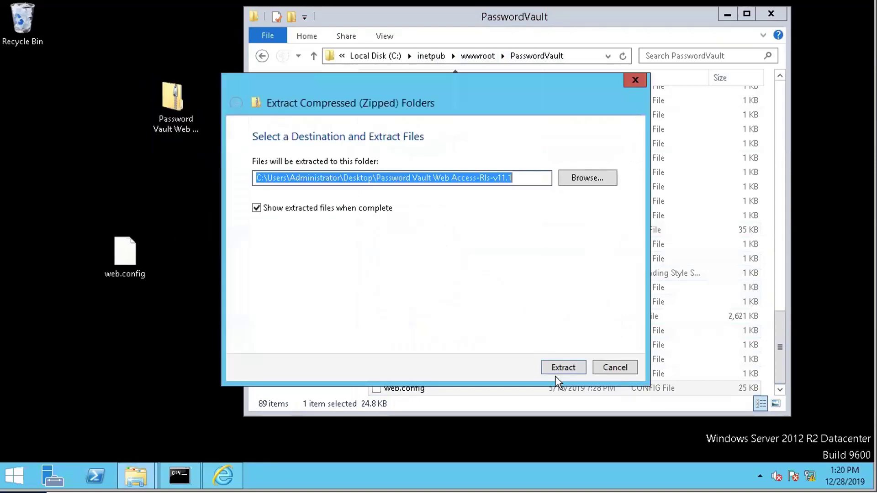
pyautogui.click(556, 372)
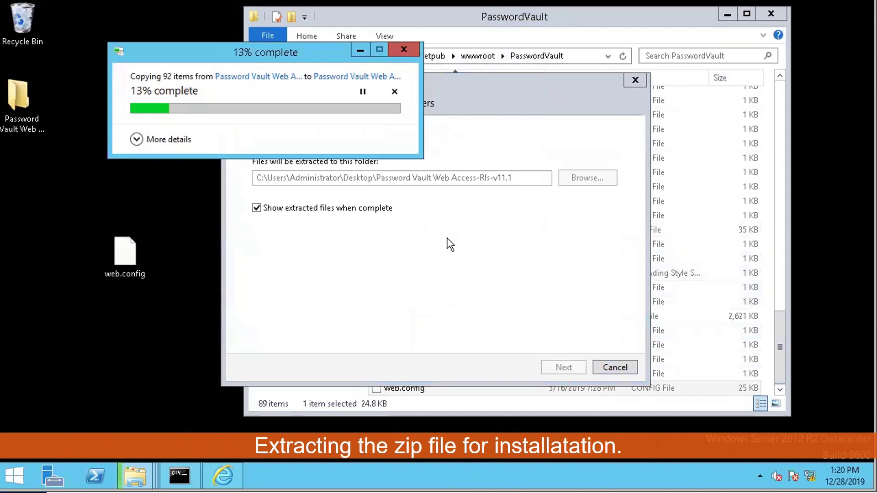
pyautogui.click(730, 16)
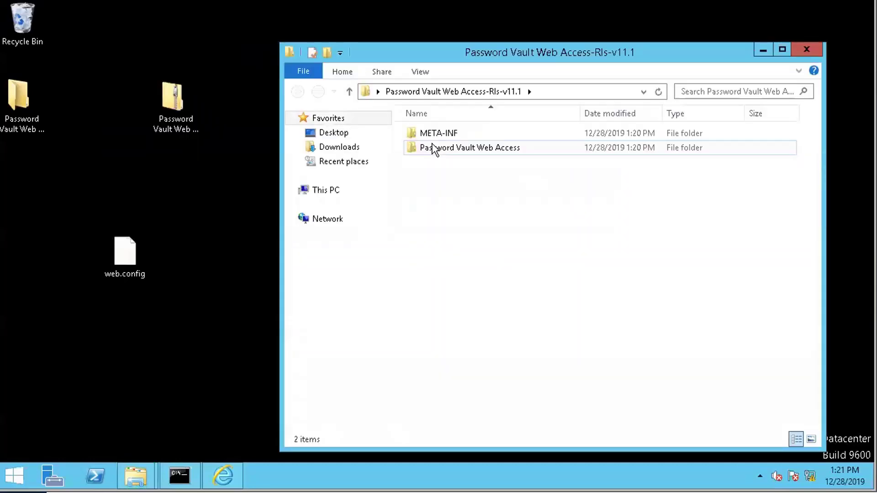
# - Run setup from the Password Vault Web Access folder to get the 10.8.0 upgrade prompt
pyautogui.click(445, 154)
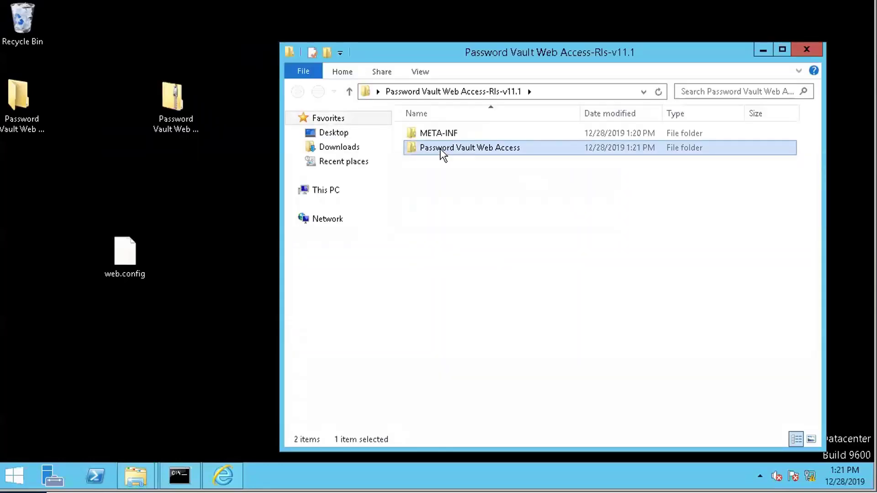
pyautogui.doubleClick(541, 152)
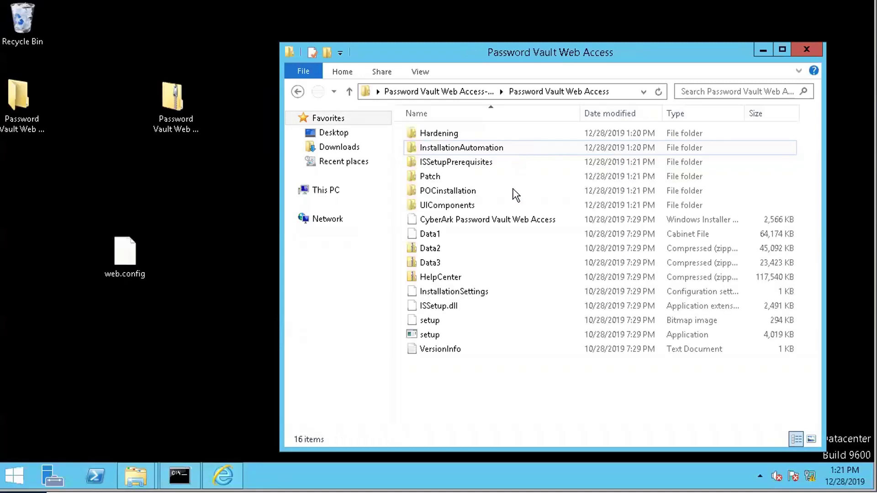
pyautogui.doubleClick(453, 334)
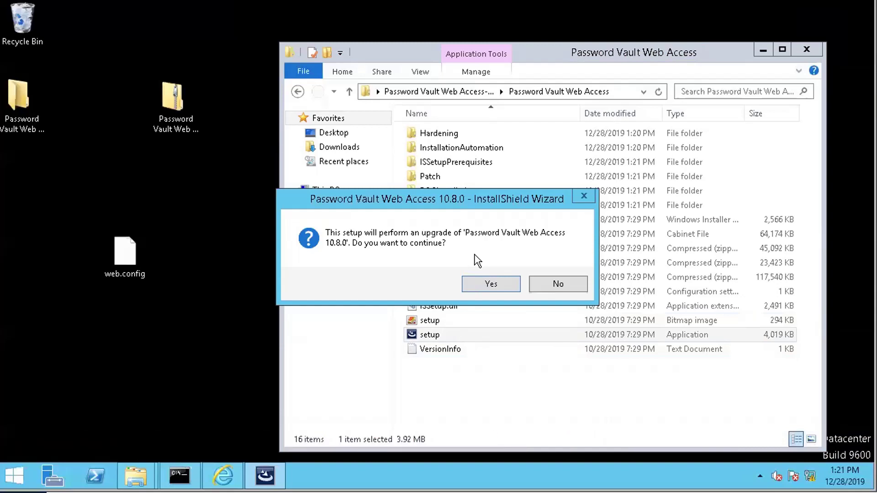
# - Confirm the 10.8.0 upgrade and continue the 11.1.0 wizard to the Vault credentials page
pyautogui.click(492, 283)
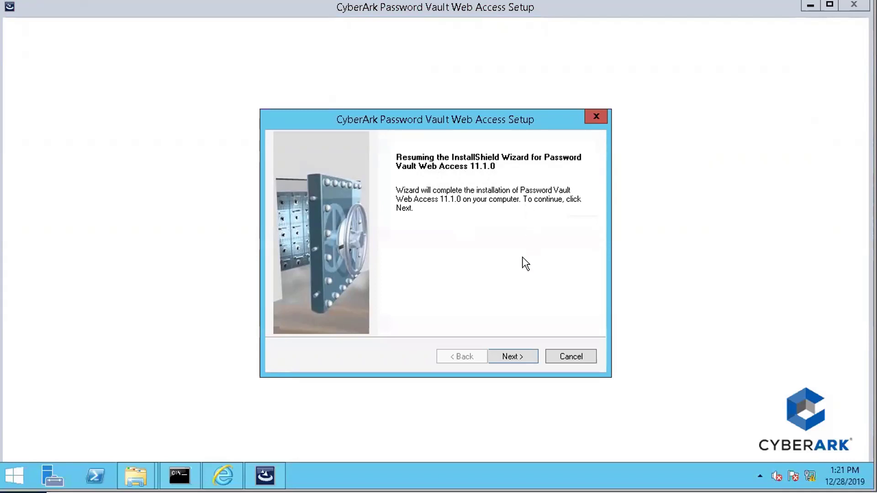
pyautogui.click(507, 359)
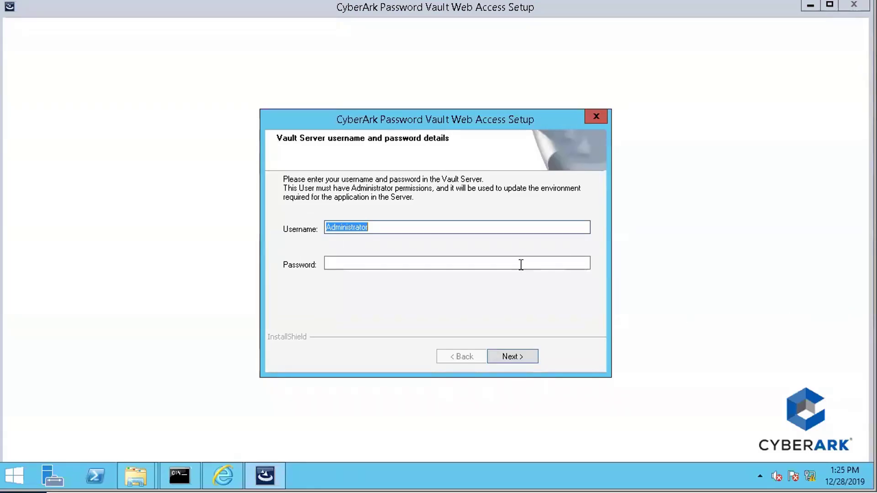
# - Enter the Vault Administrator password to finish installing PVWA 11.1.0
pyautogui.click(444, 229)
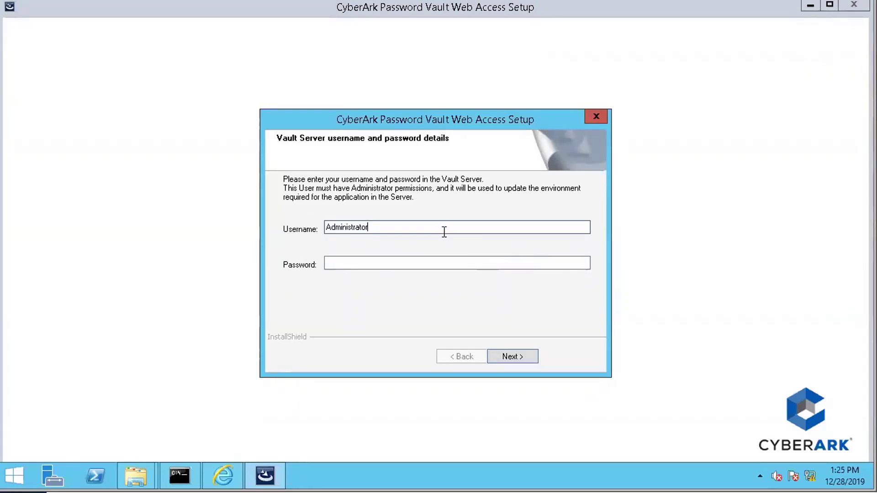
pyautogui.click(440, 263)
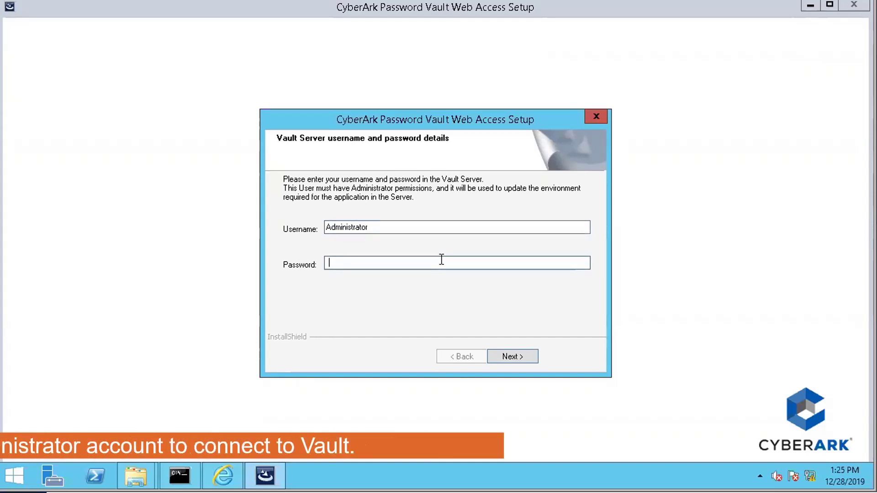
pyautogui.write('************')
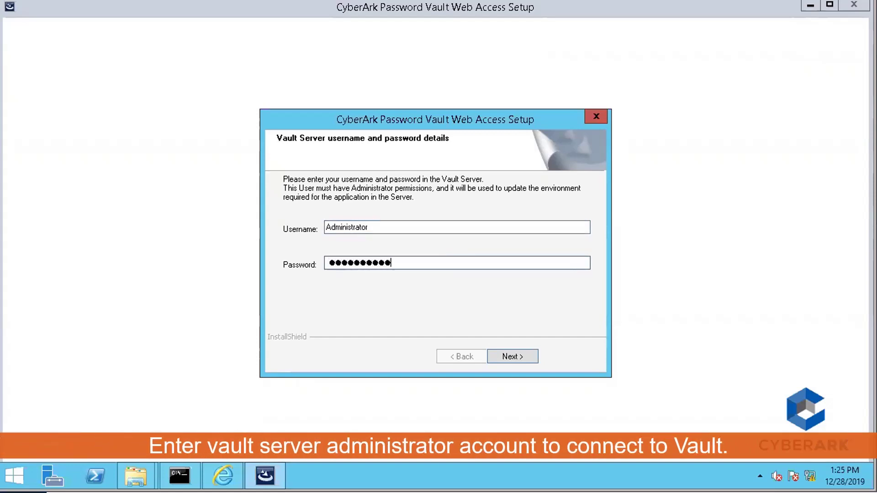
pyautogui.write('******')
pyautogui.press('Return')
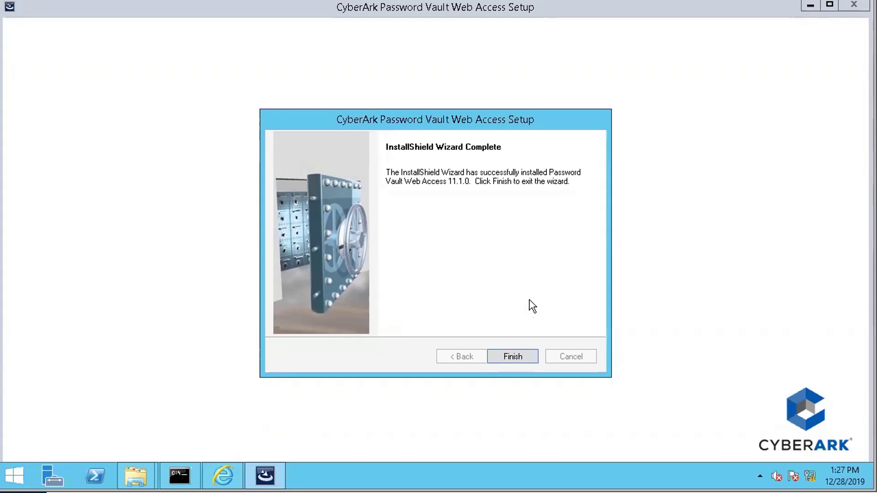
# - Compare web.config with its web.config.bak6 backup in the PasswordVault folder, then finish the setup wizard
pyautogui.click(137, 481)
pyautogui.click(118, 429)
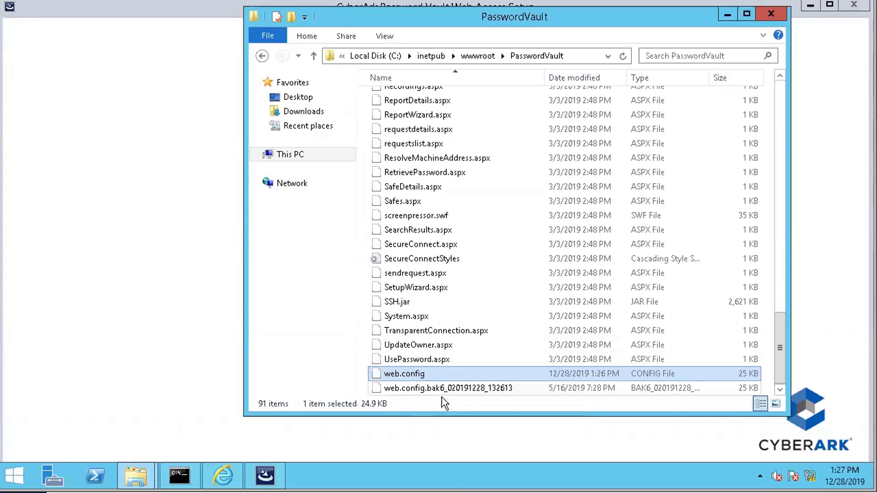
pyautogui.click(461, 391)
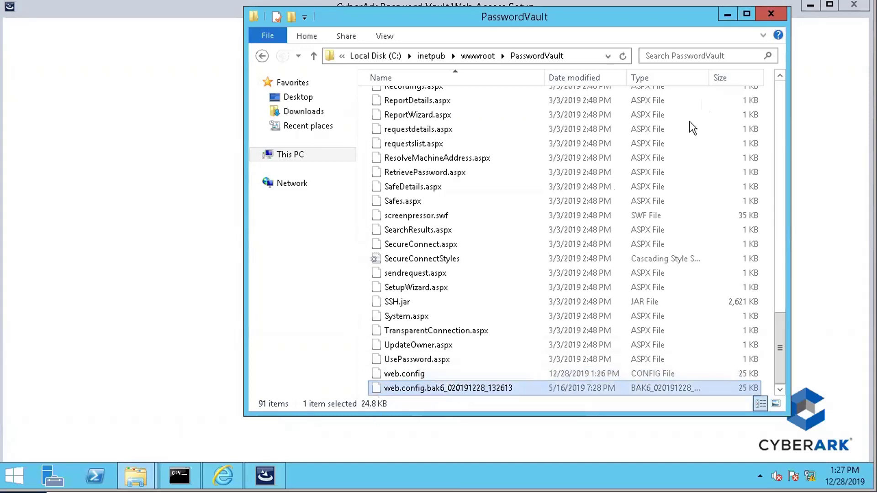
pyautogui.click(726, 14)
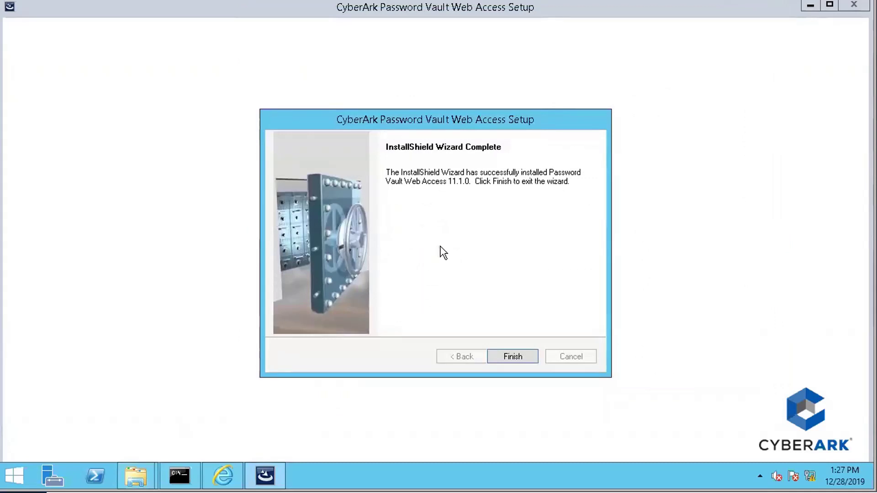
pyautogui.click(519, 356)
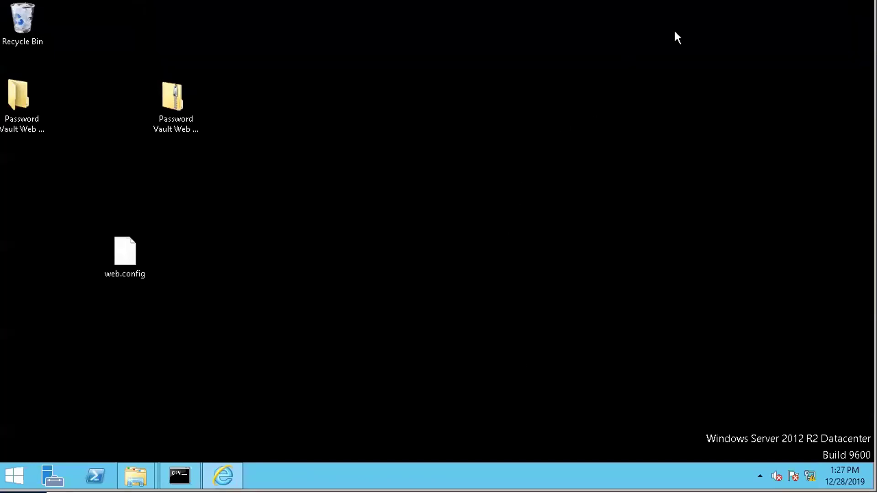
# - Minimize the Remote Desktop session and reload the PVWA System Health page in Chrome
pyautogui.click(843, 4)
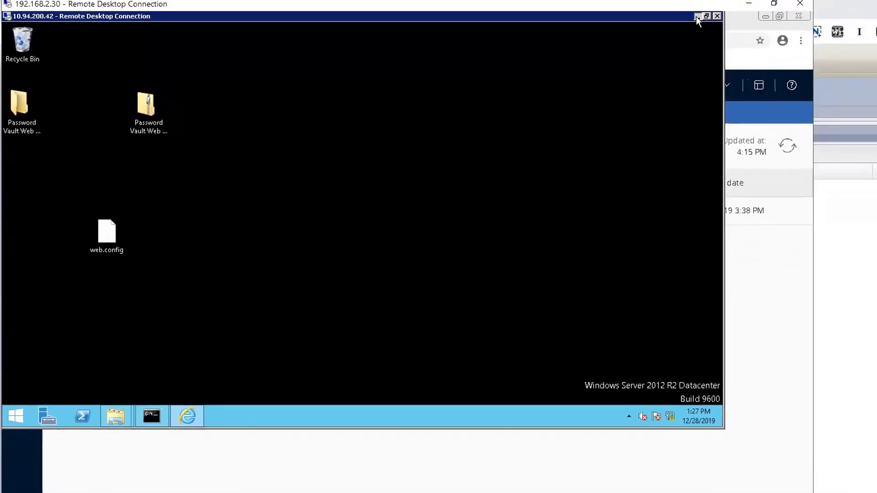
pyautogui.click(696, 16)
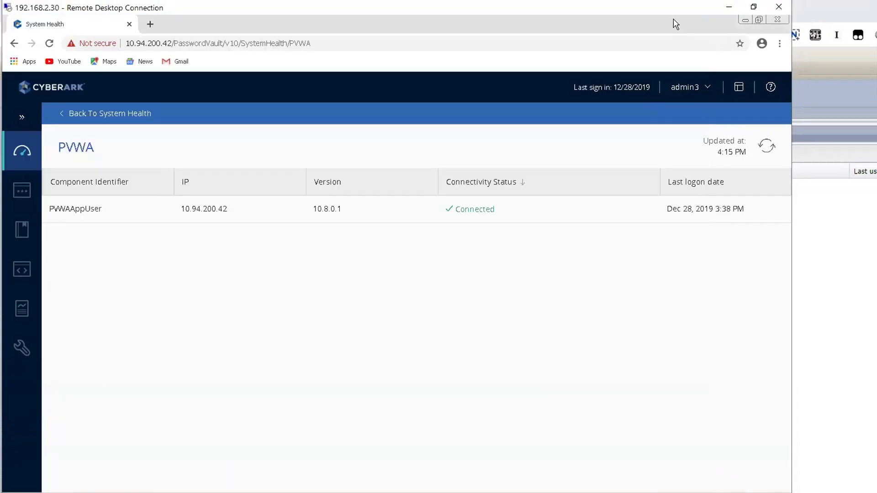
pyautogui.click(251, 43)
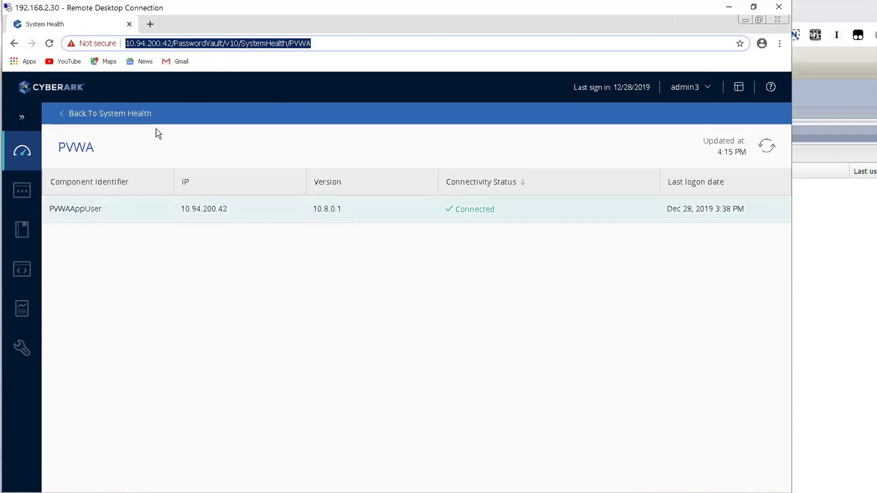
pyautogui.click(49, 43)
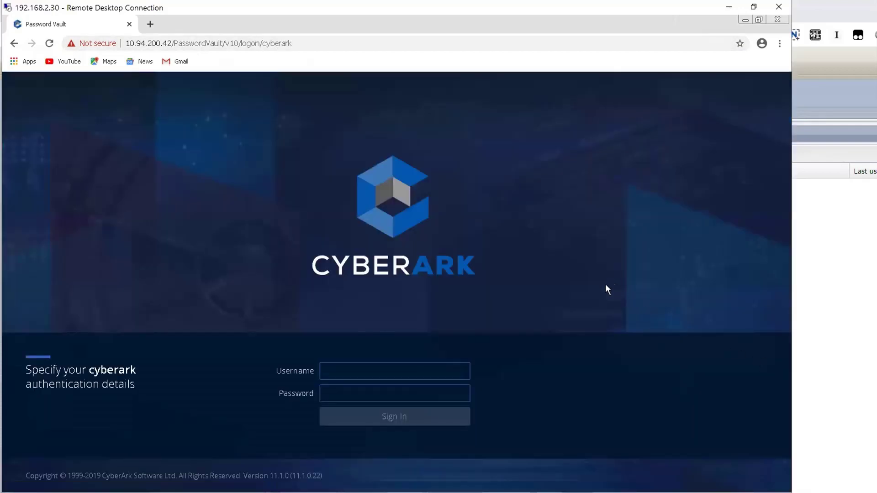
# - Confirm the 11.1.0 footer version, then enter the administrator username and password to sign in
pyautogui.click(405, 375)
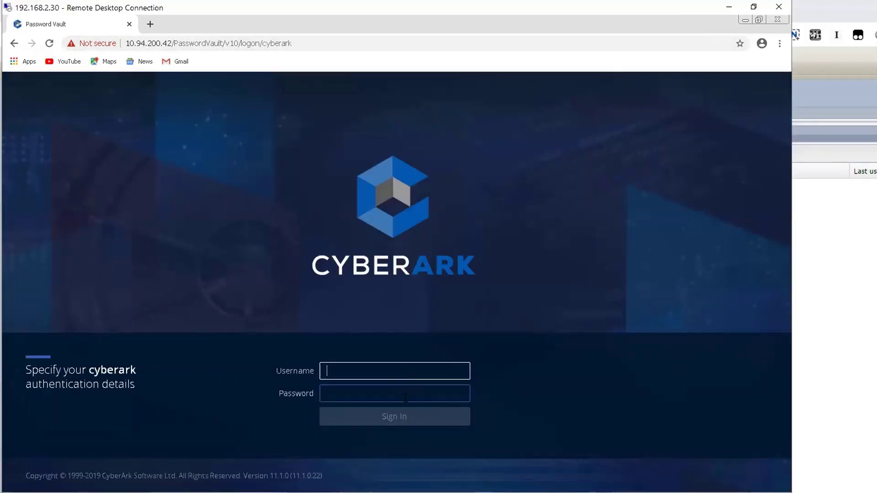
pyautogui.moveTo(325, 477); pyautogui.dragTo(278, 476)
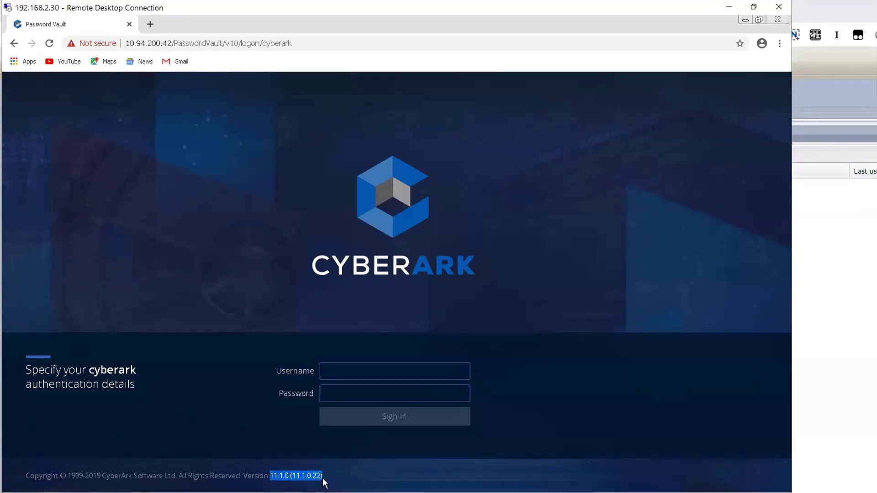
pyautogui.click(373, 375)
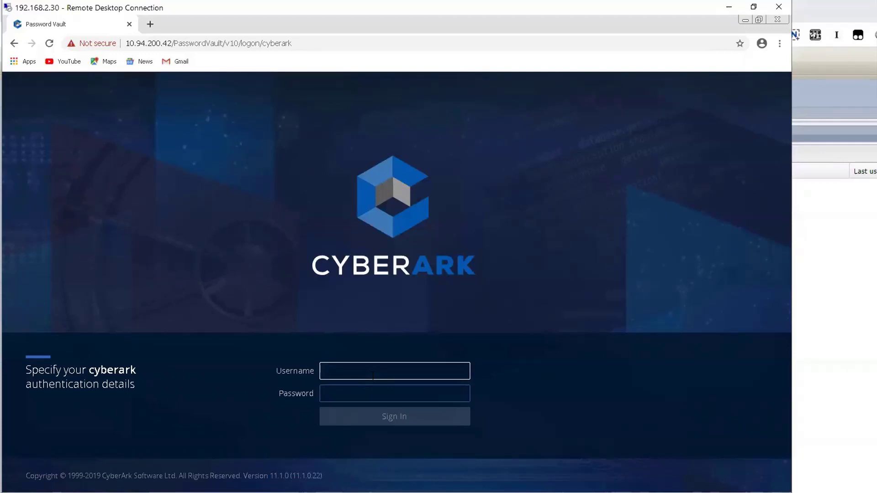
pyautogui.write('administrator')
pyautogui.press('Tab')
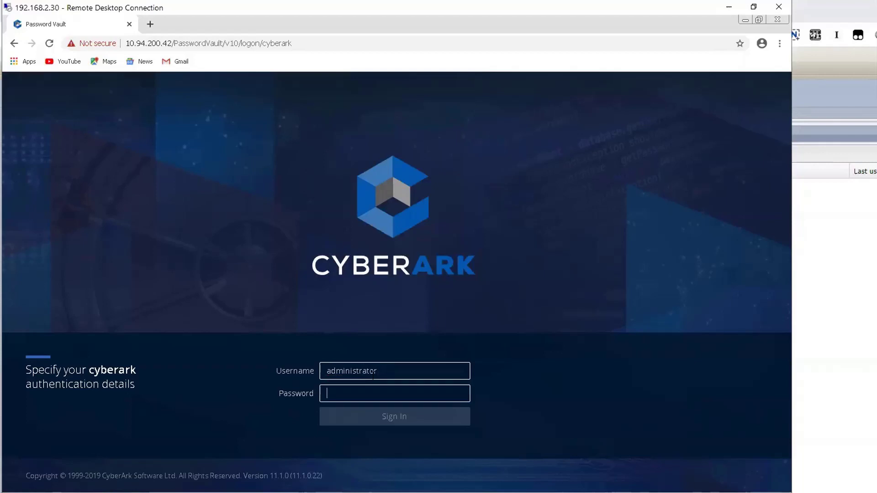
pyautogui.write('Cy')
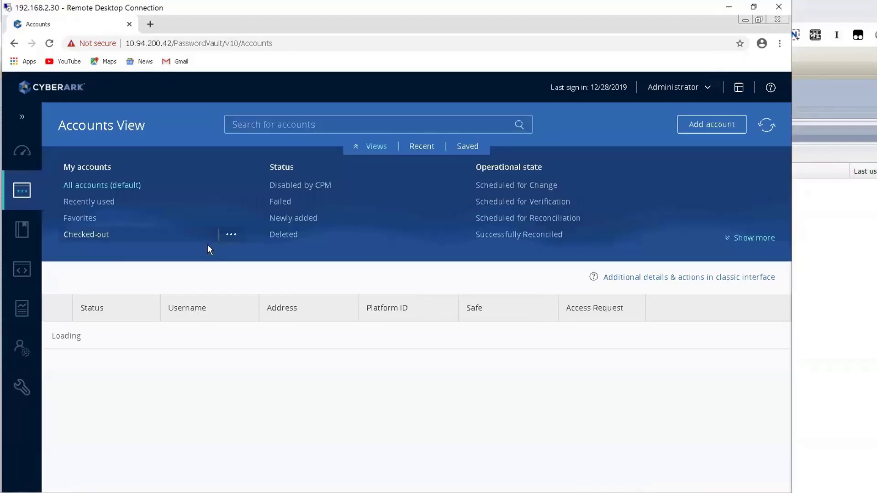
# - Check in System Health that the PVWA instance at 10.94.200.42 is connected
pyautogui.click(23, 154)
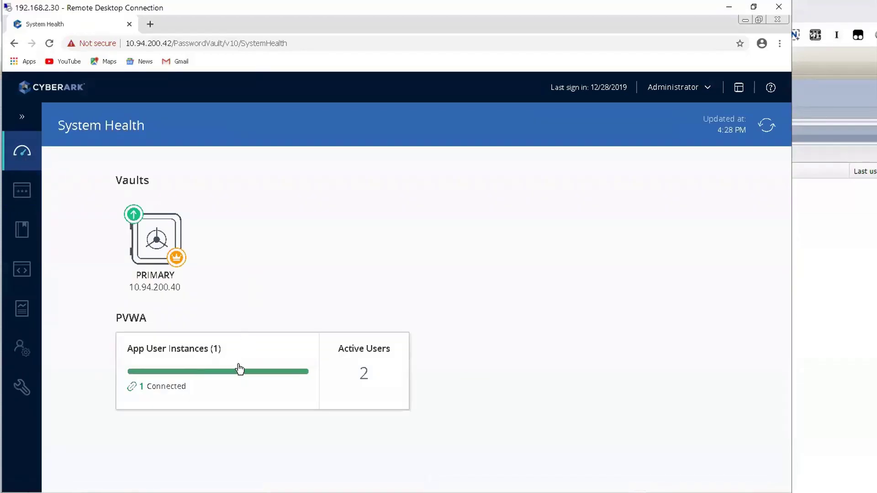
pyautogui.click(226, 357)
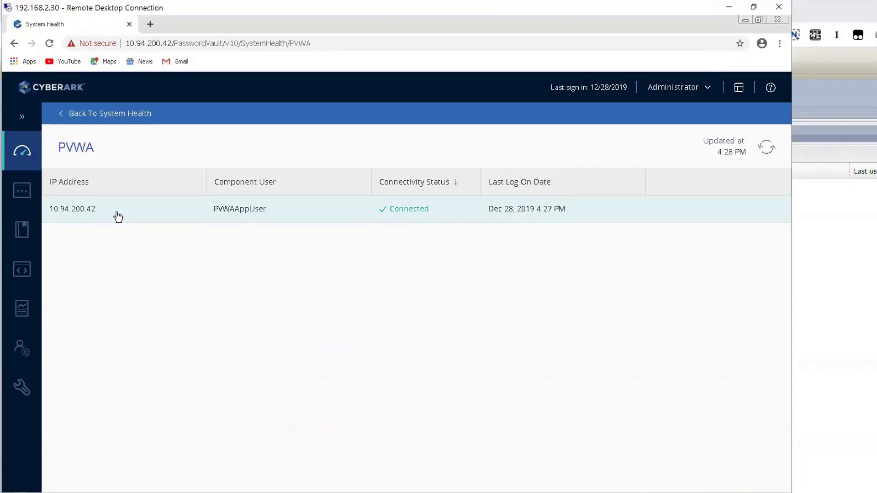
pyautogui.click(136, 115)
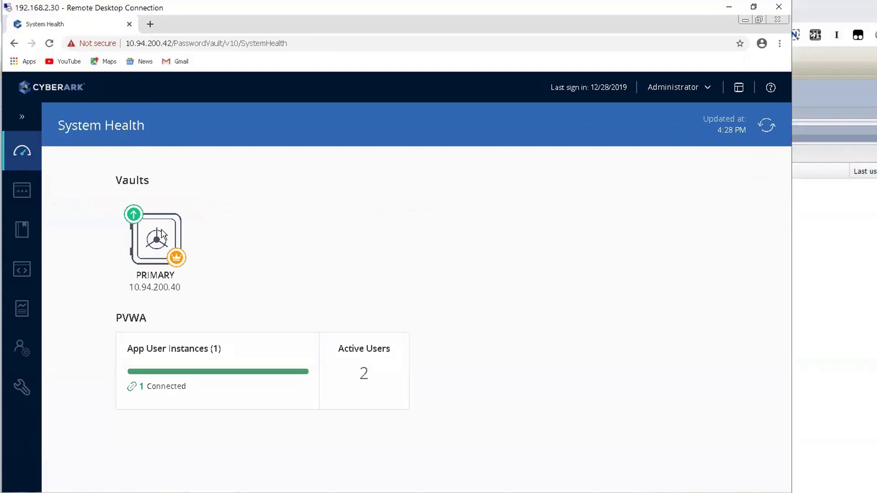
pyautogui.click(176, 356)
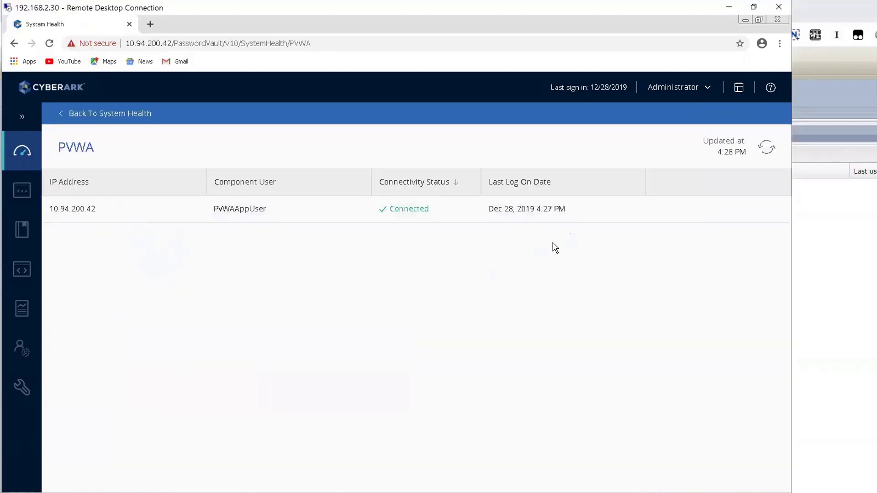
# - Sign out as Administrator and confirm the logon page footer shows version 11.1.0.22
pyautogui.click(680, 93)
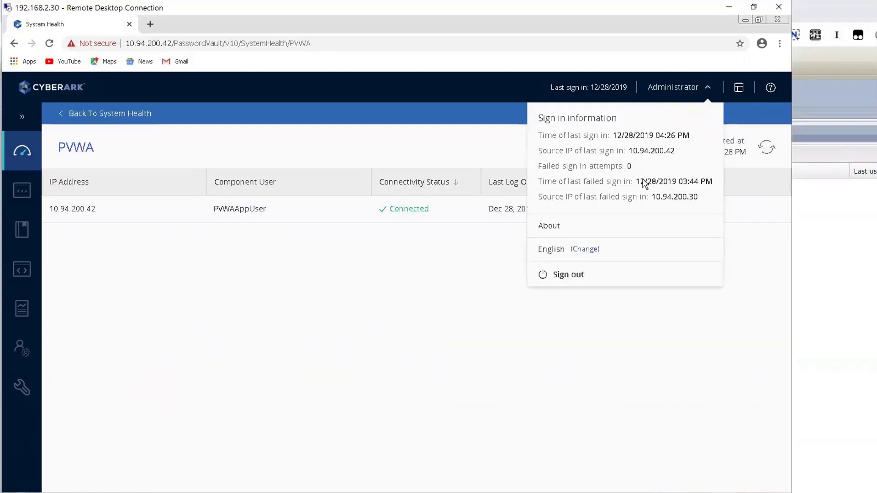
pyautogui.click(567, 265)
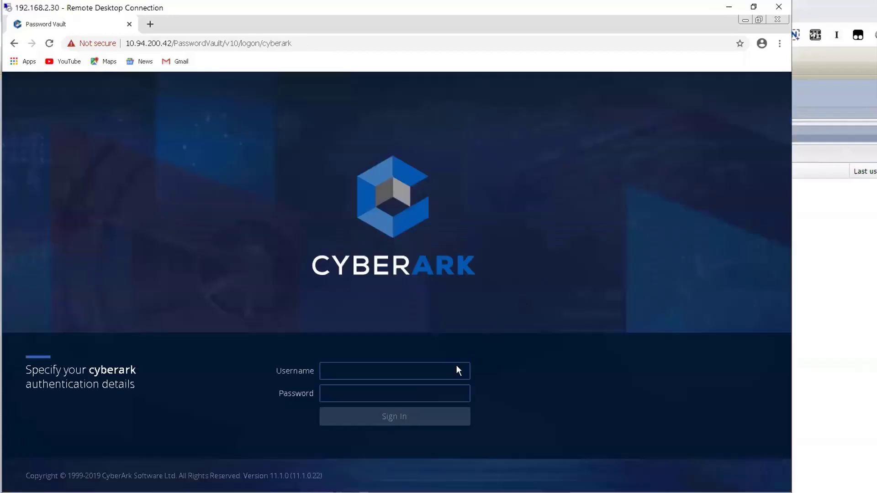
pyautogui.click(456, 368)
pyautogui.moveTo(323, 476); pyautogui.dragTo(264, 477)
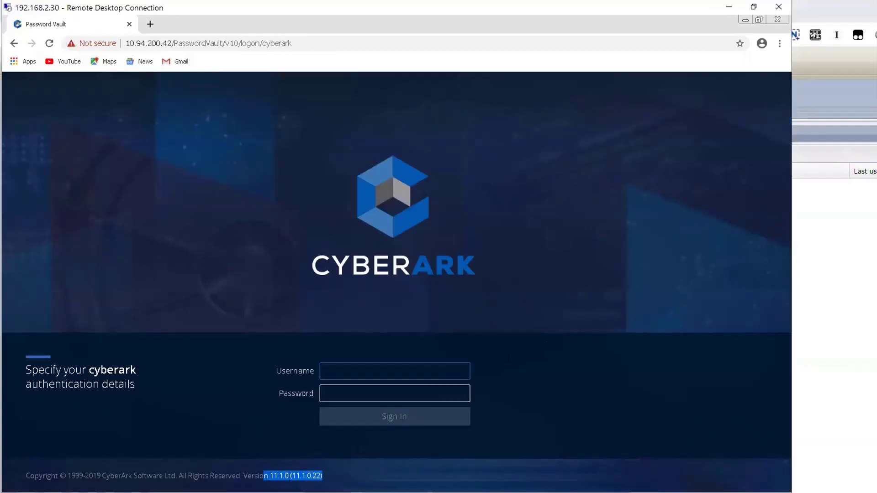